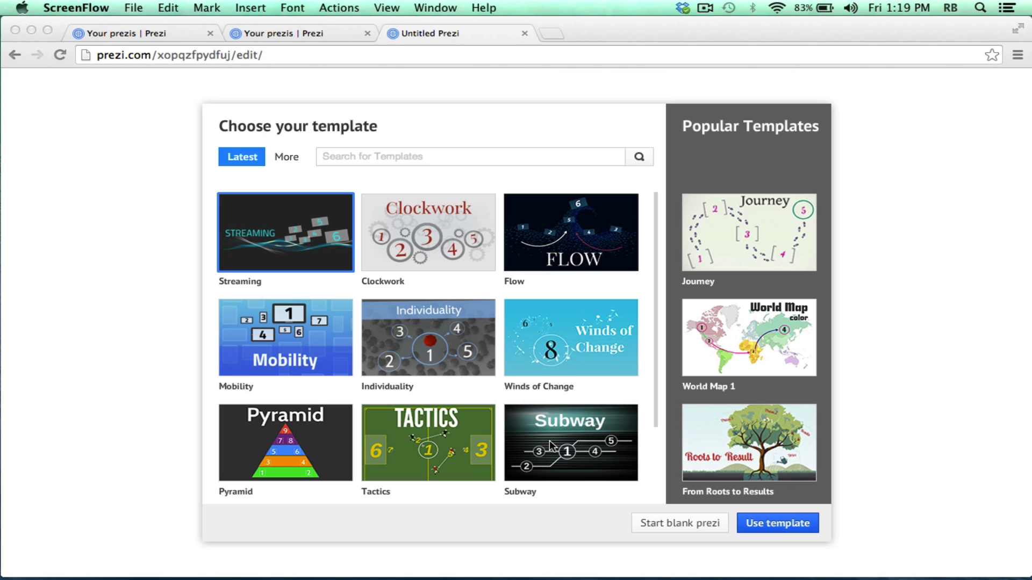
- Start a blank prezi and apply 1.jpg as the theme's 3D background at original size
click(661, 525)
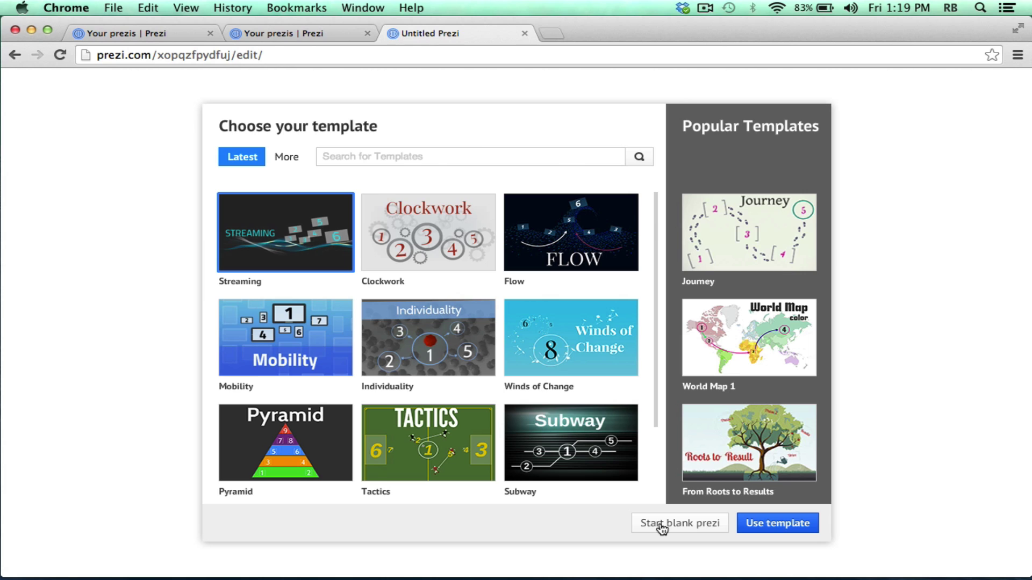
click(662, 524)
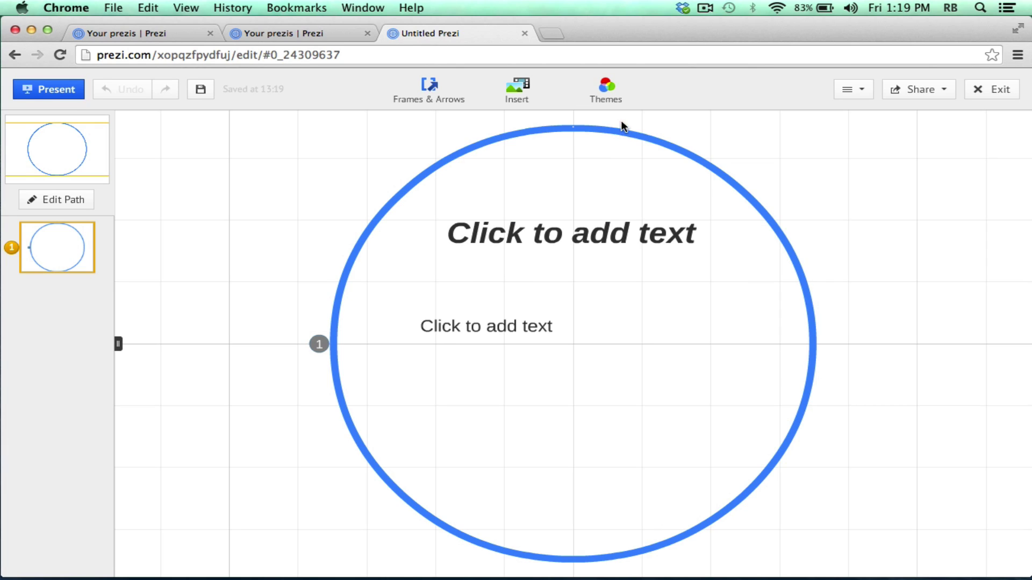
click(615, 103)
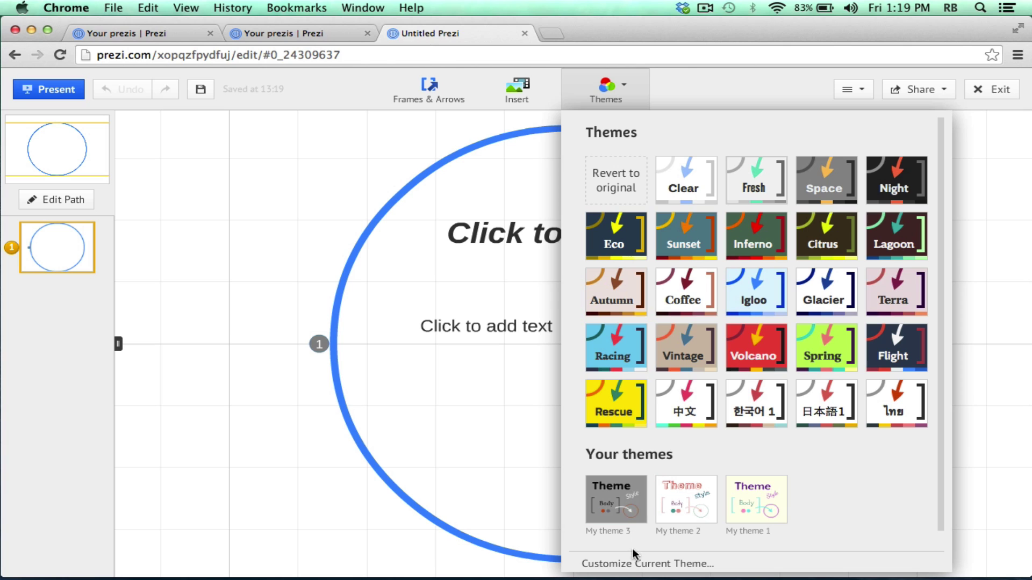
click(635, 563)
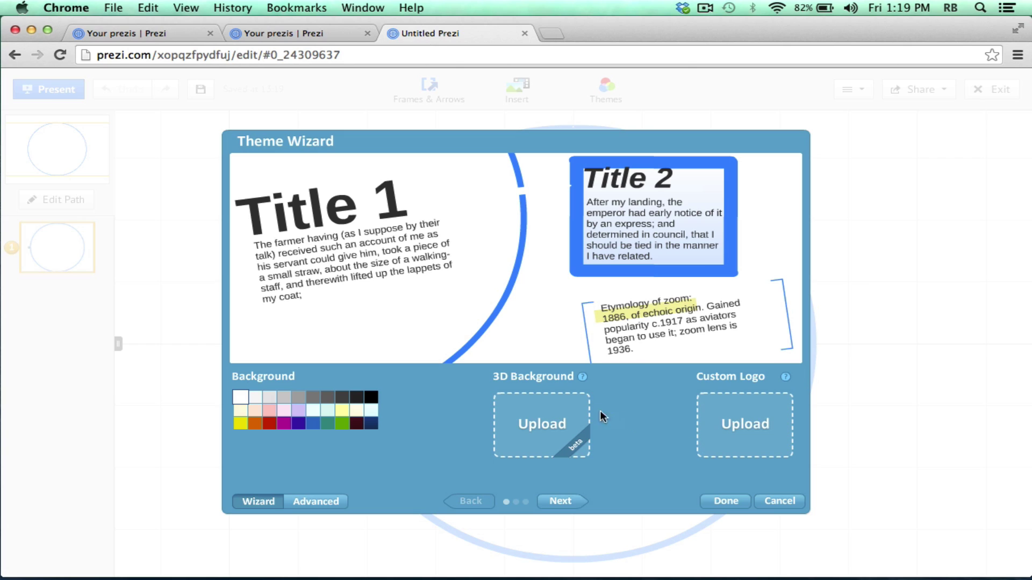
click(556, 421)
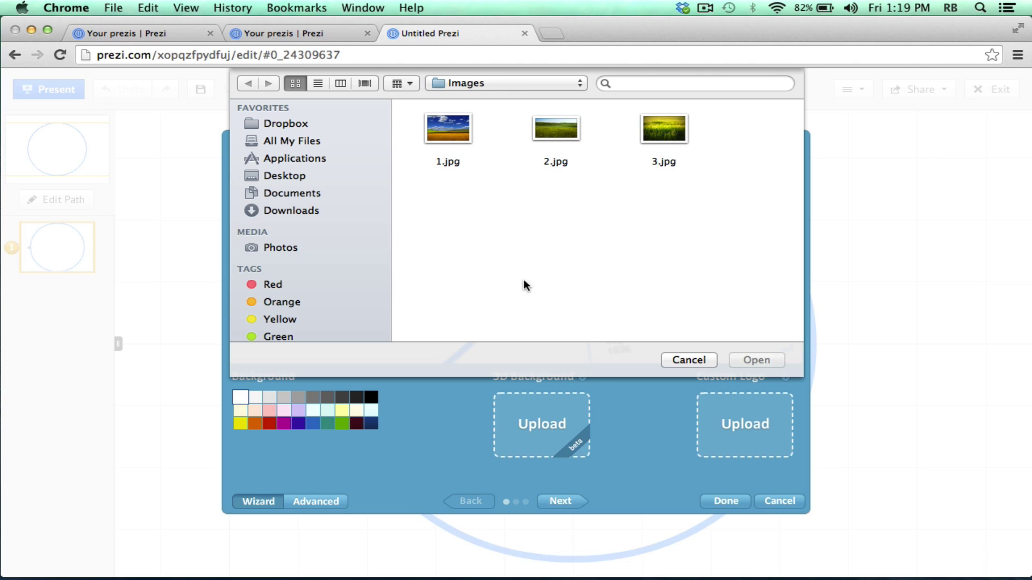
double_click(453, 134)
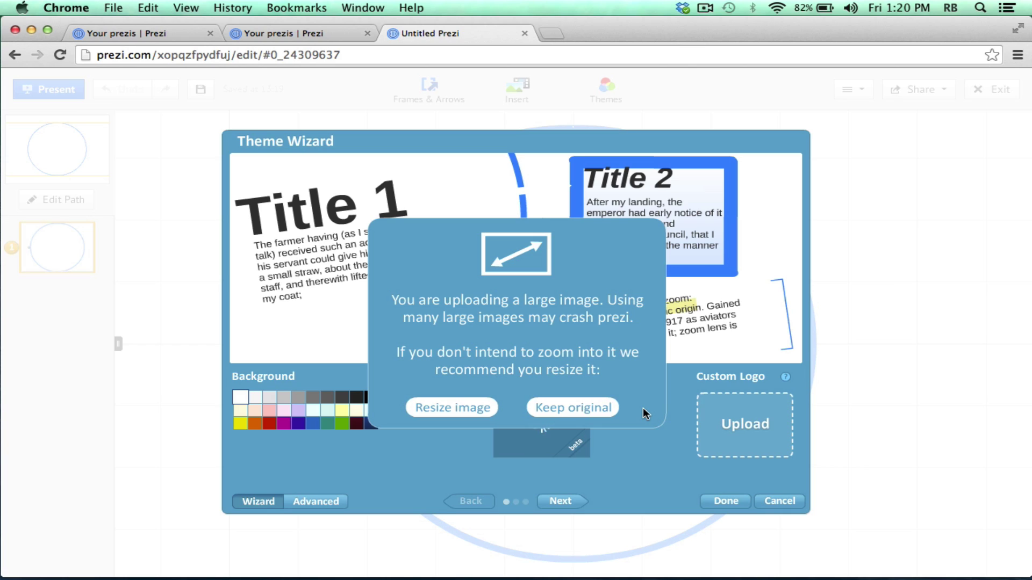
click(606, 410)
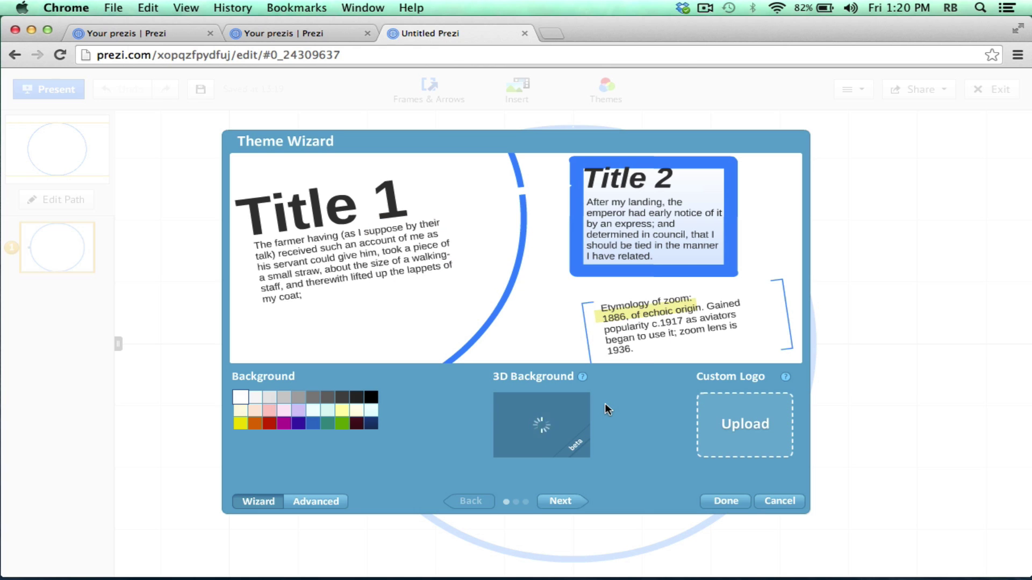
click(731, 502)
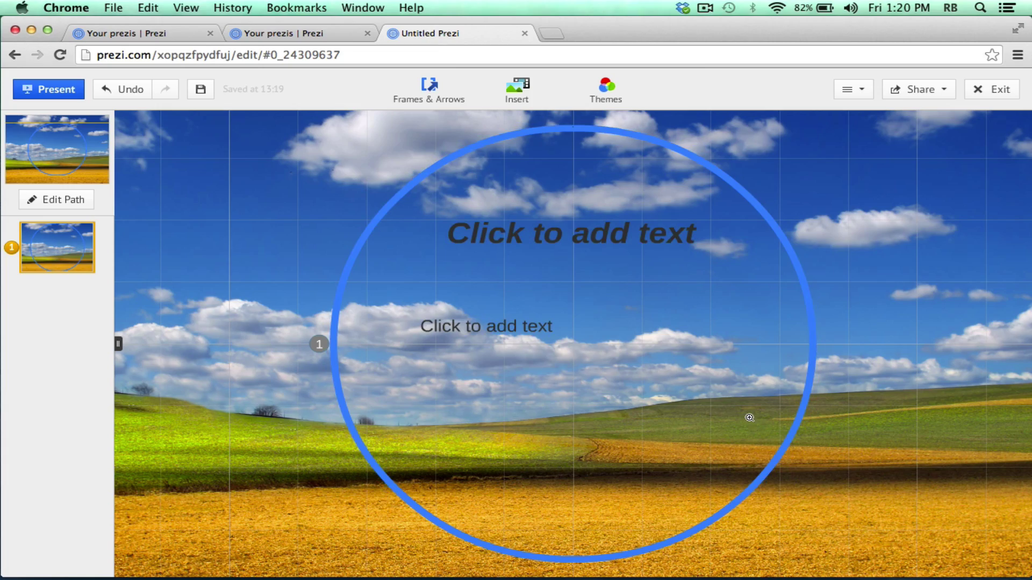
scroll(749, 418, up, 5)
scroll(749, 417, down, 4)
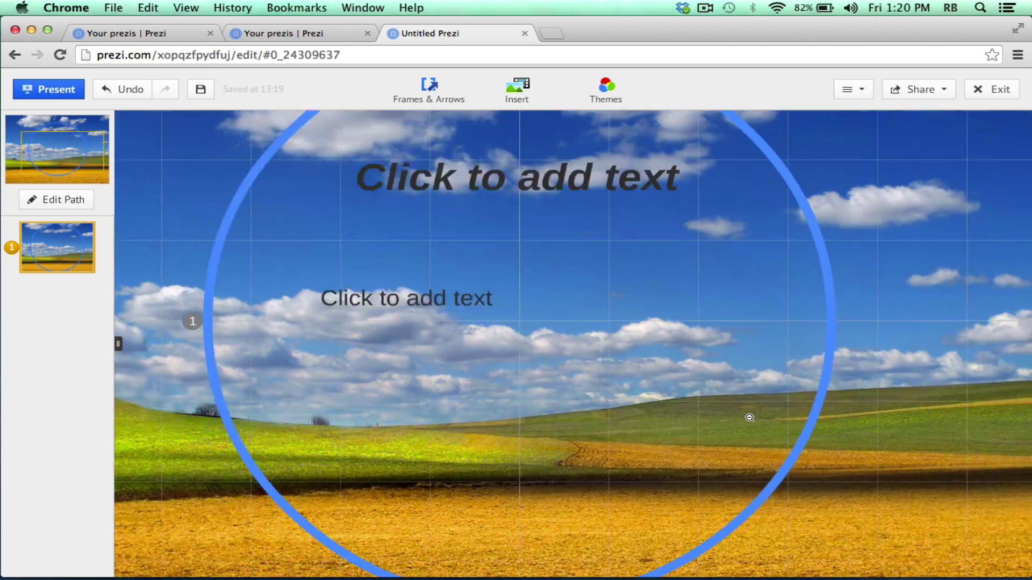
scroll(749, 417, down, 2)
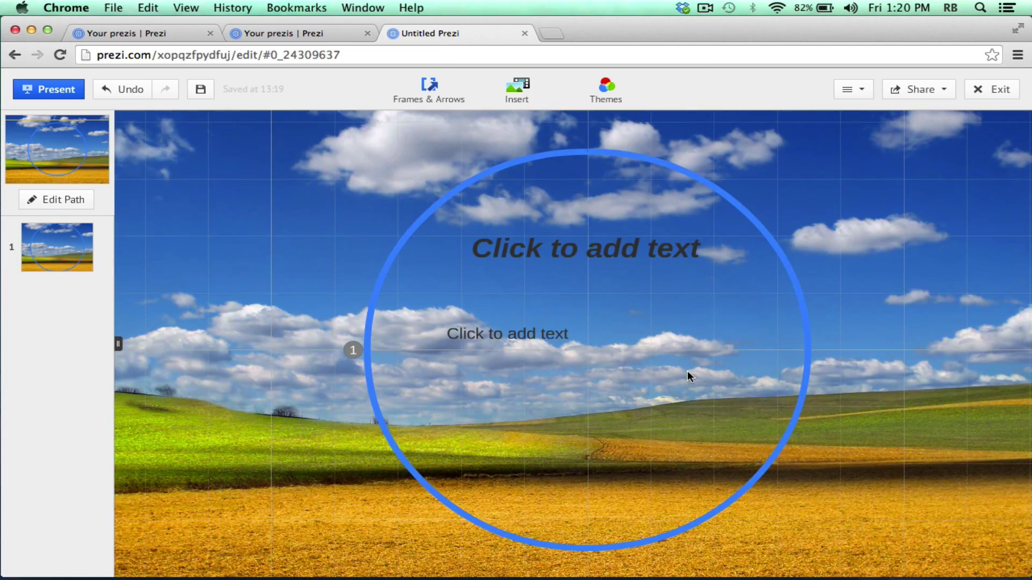
drag(687, 370, 592, 386)
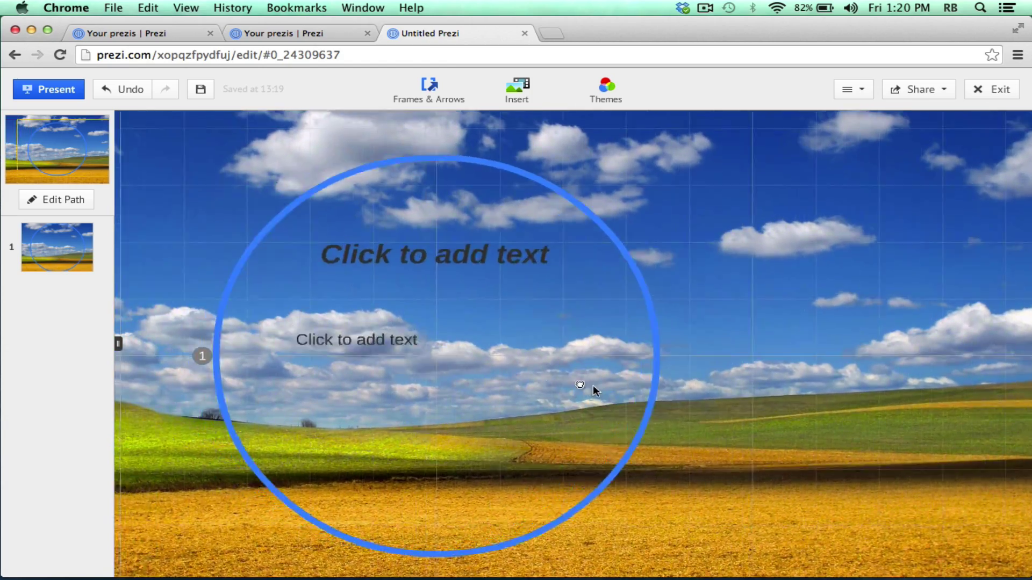
scroll(640, 407, up, 4)
scroll(639, 406, down, 2)
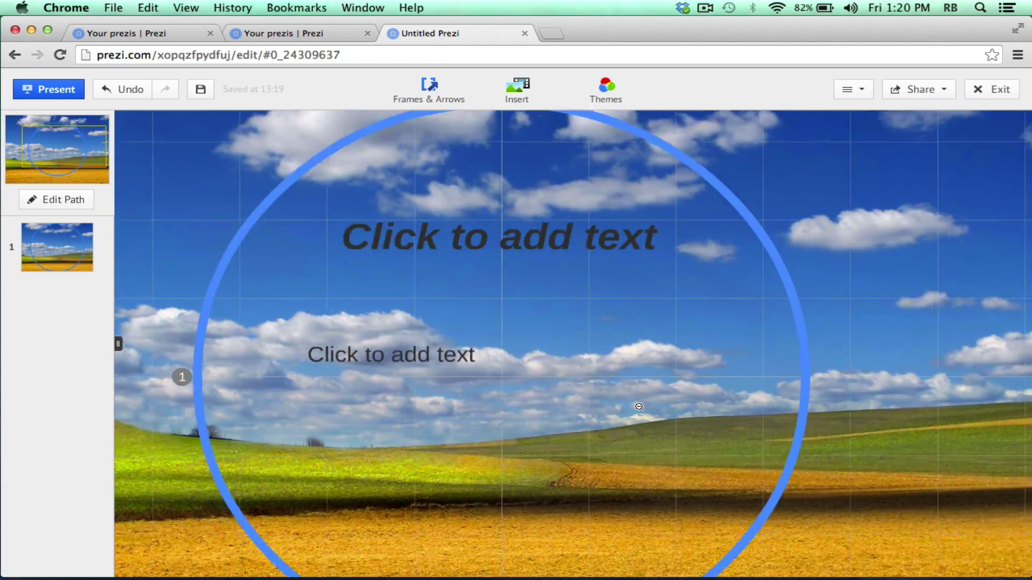
scroll(639, 406, down, 2)
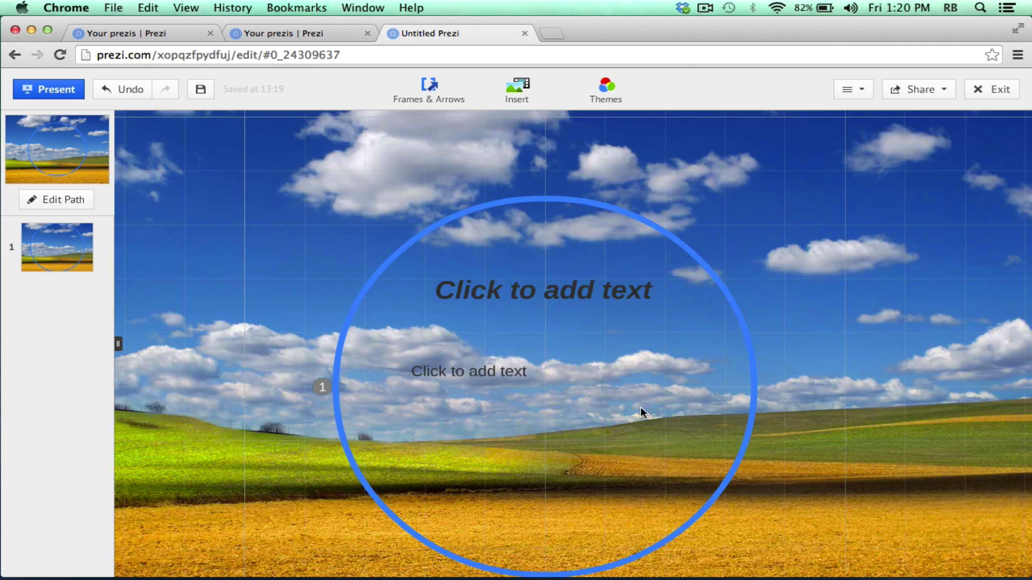
scroll(640, 408, up, 1)
drag(640, 408, 638, 372)
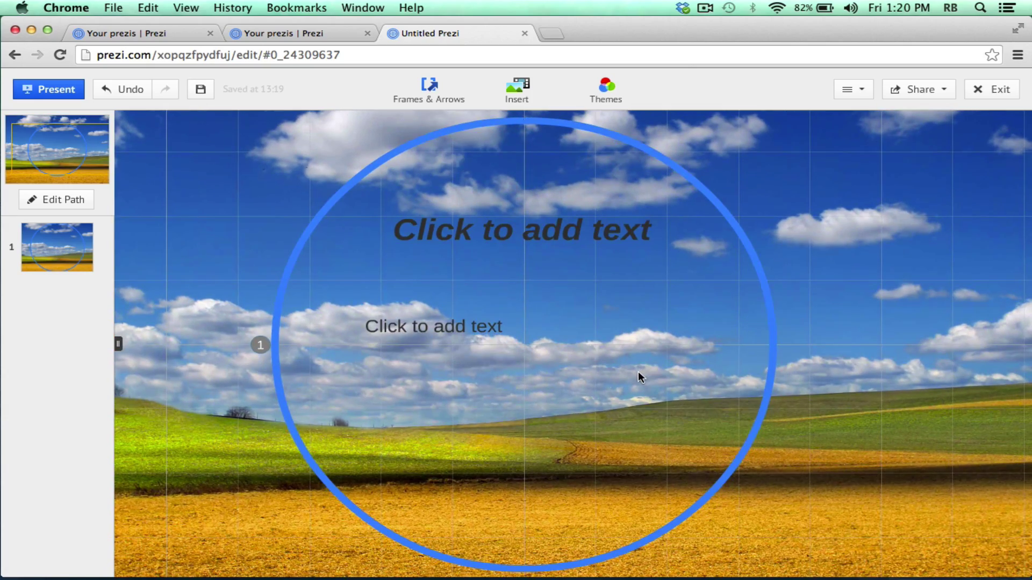
scroll(554, 407, up, 3)
scroll(553, 406, down, 2)
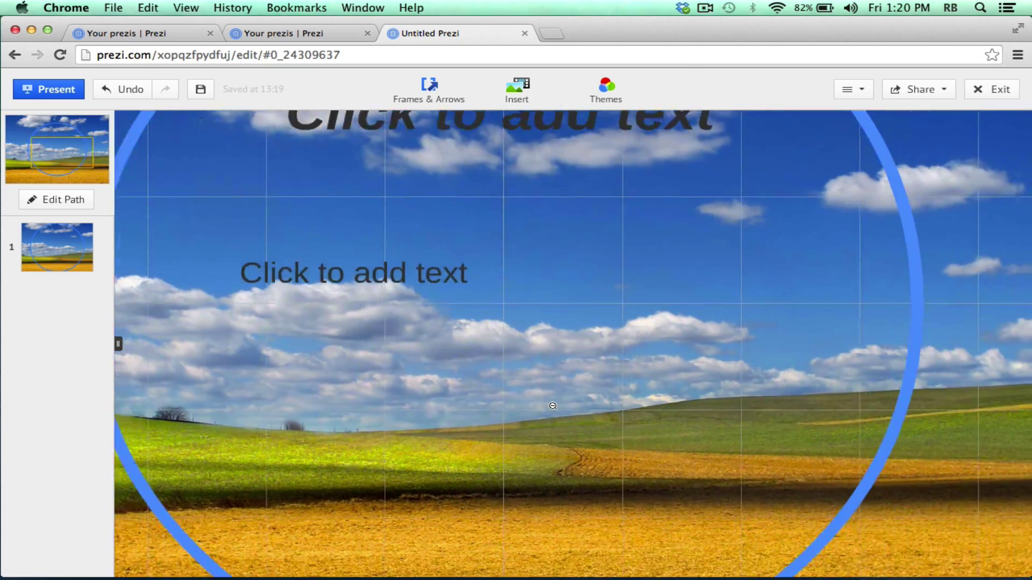
scroll(552, 406, down, 5)
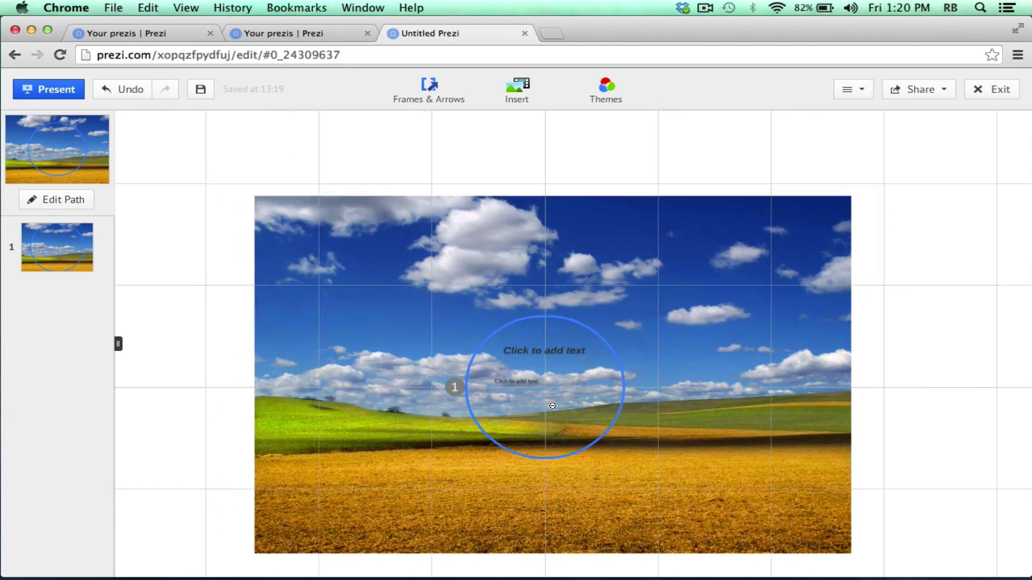
scroll(552, 406, up, 3)
scroll(552, 406, down, 1)
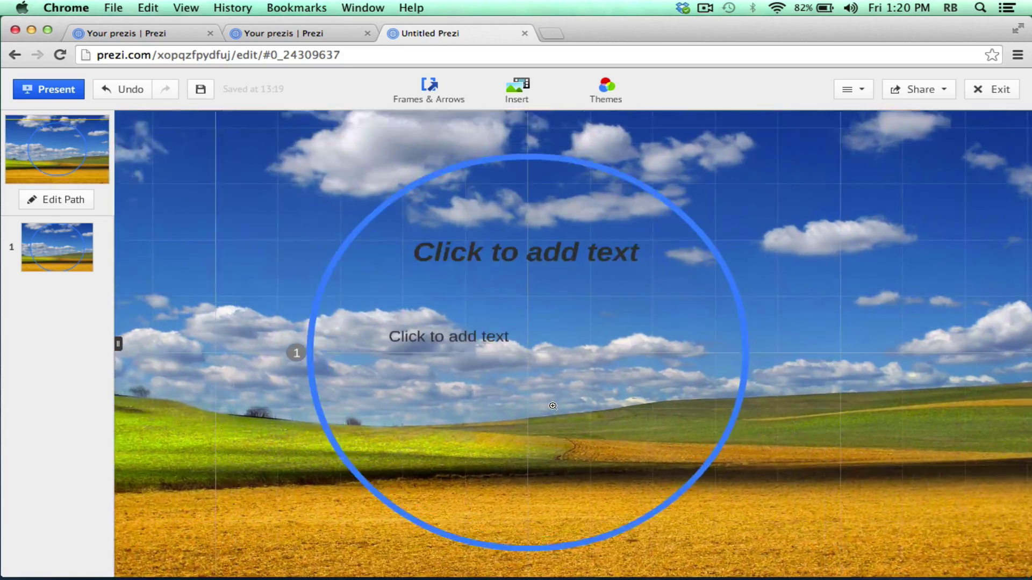
scroll(553, 406, up, 2)
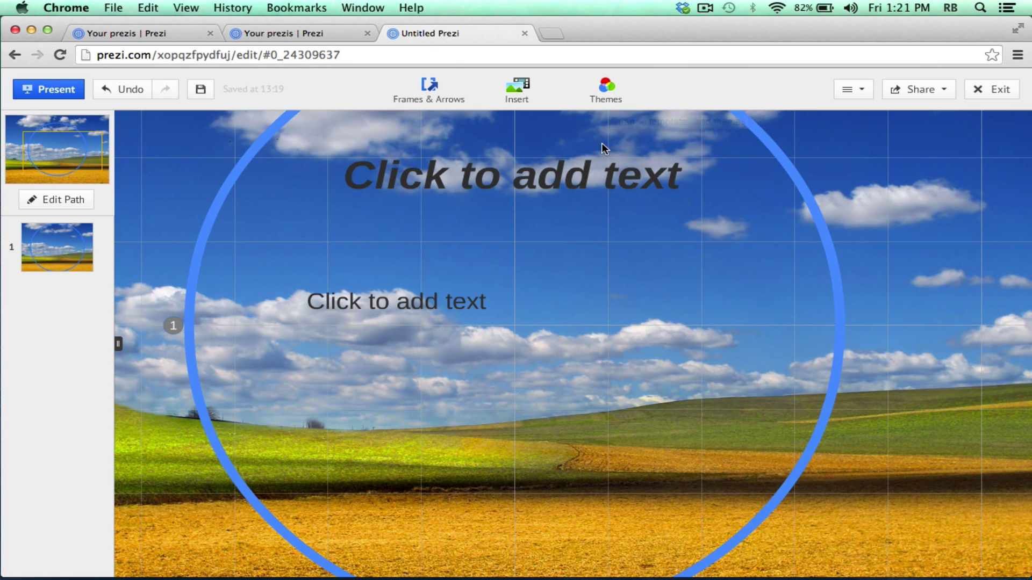
- Add 2.jpg and 3.jpg at original size as 3D background layers in the theme's advanced settings
click(629, 99)
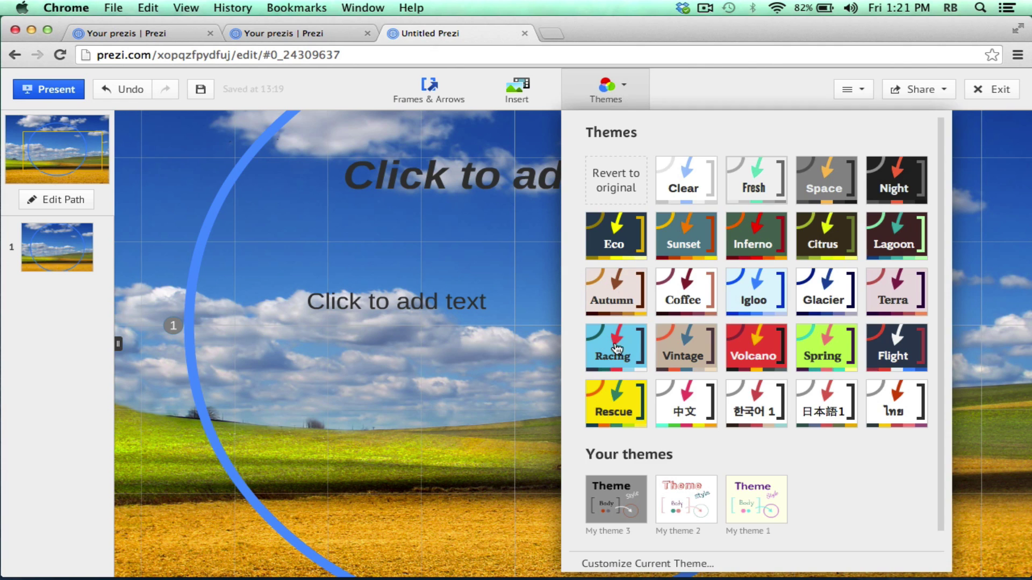
click(601, 562)
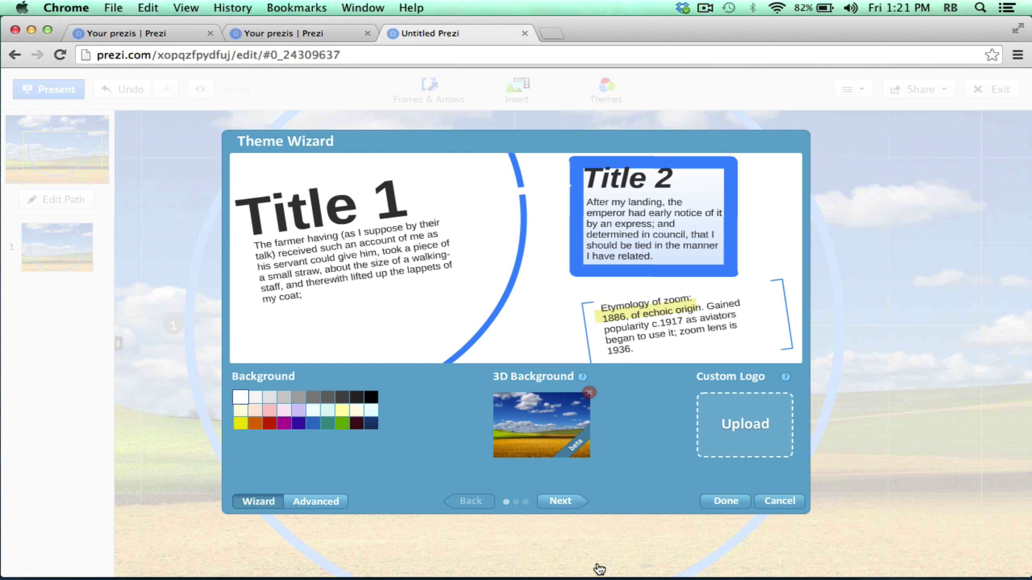
click(324, 496)
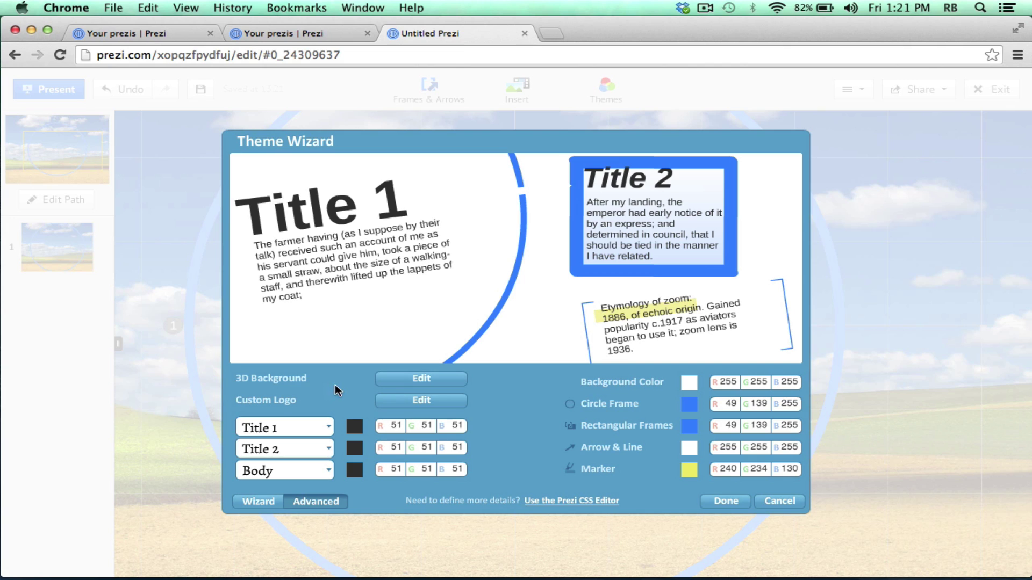
click(409, 379)
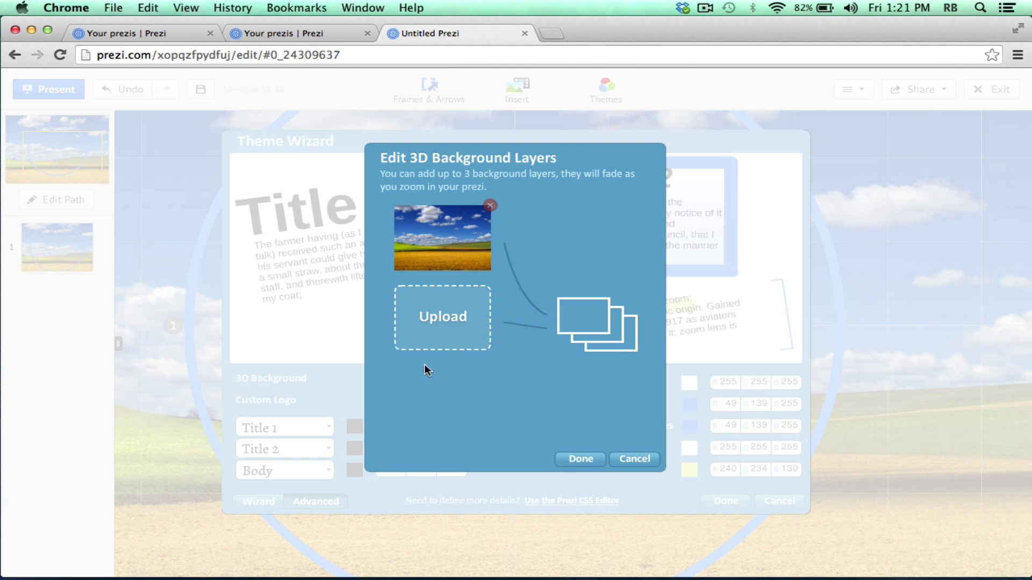
click(441, 328)
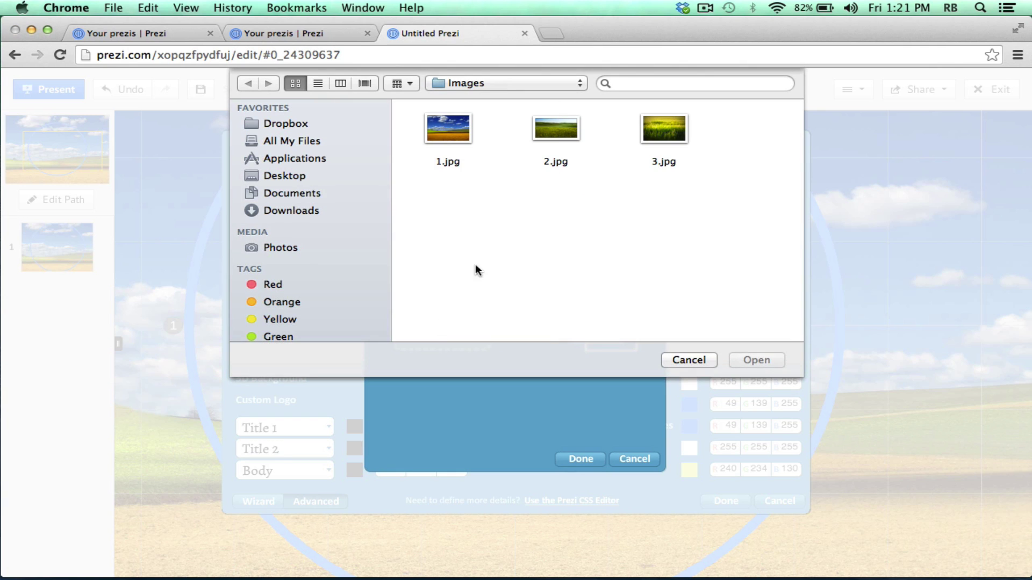
double_click(555, 133)
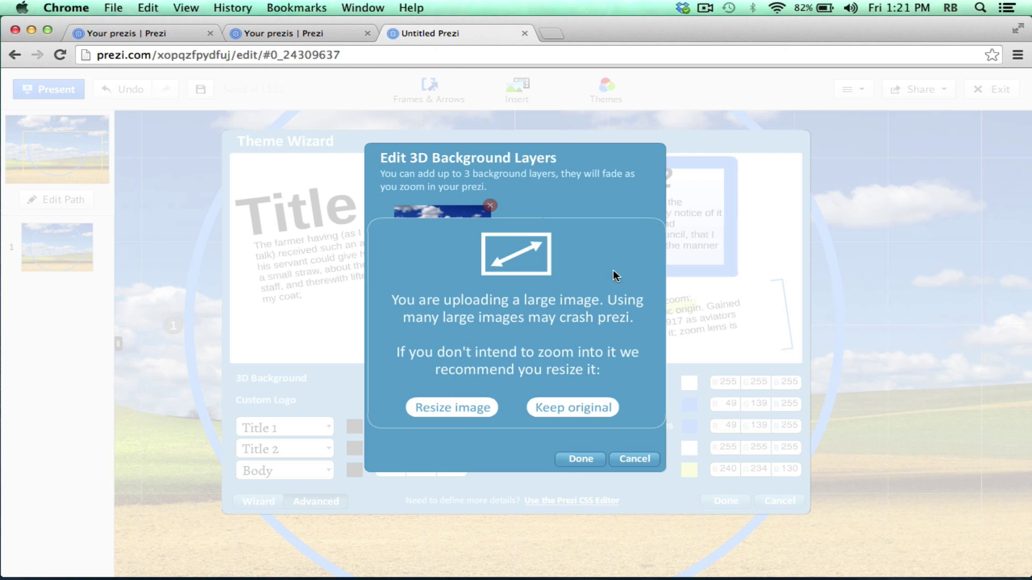
click(595, 408)
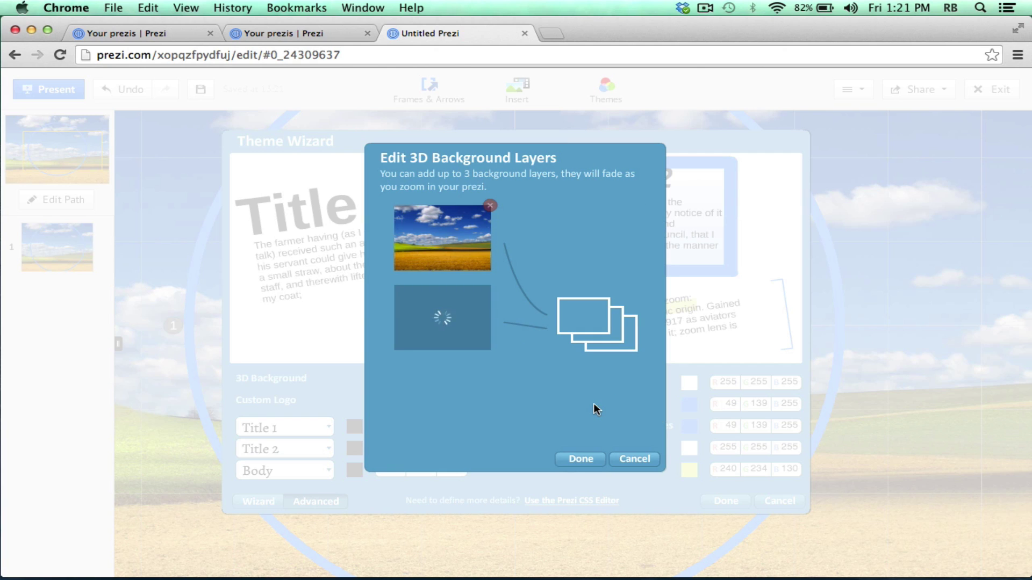
click(465, 413)
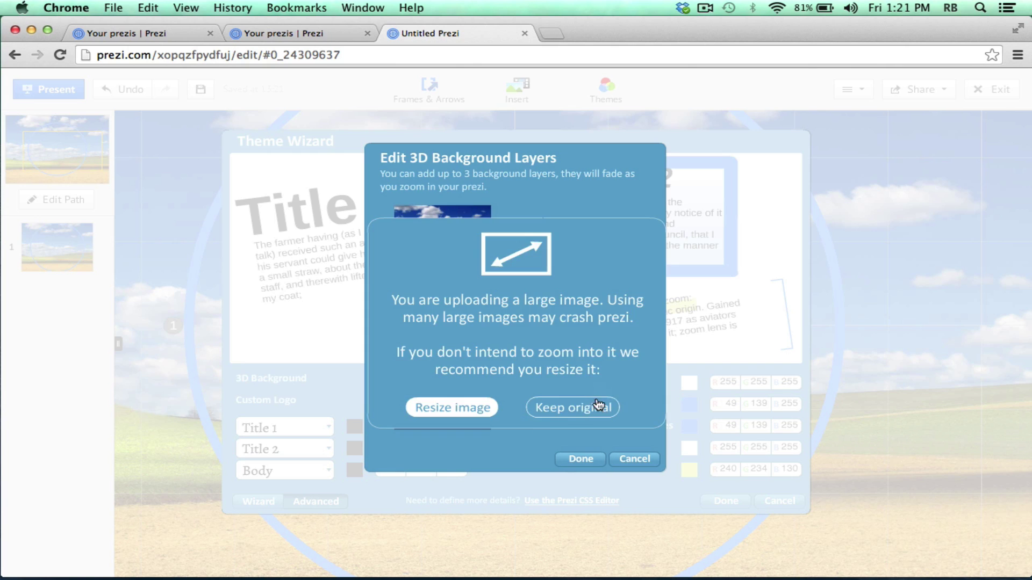
click(596, 408)
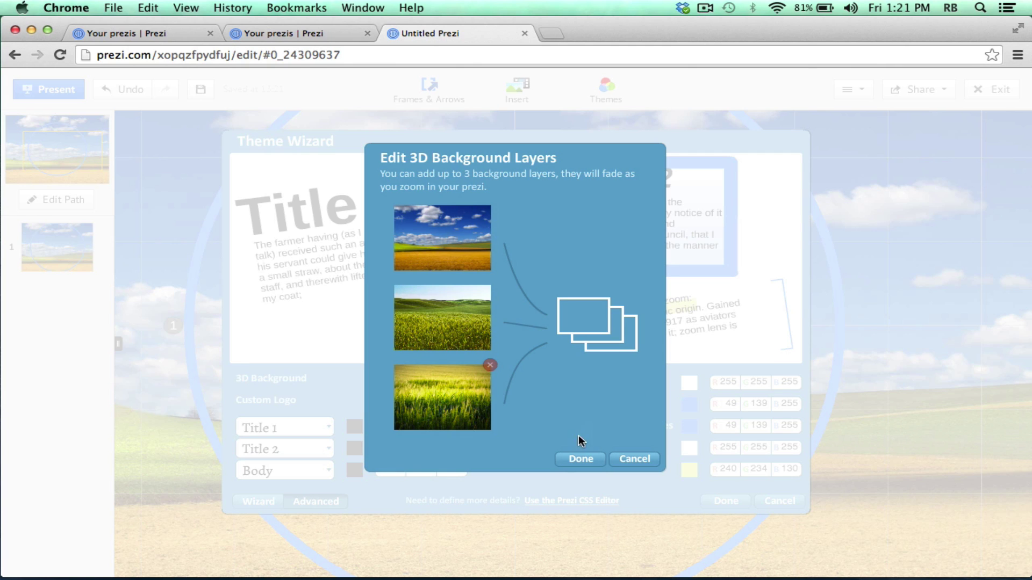
click(578, 458)
click(715, 501)
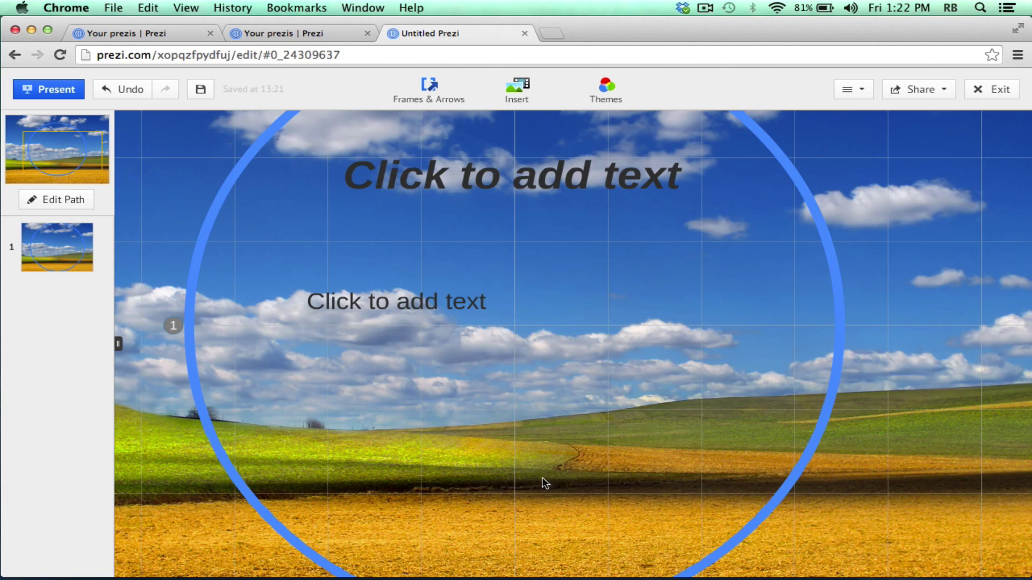
scroll(527, 468, up, 5)
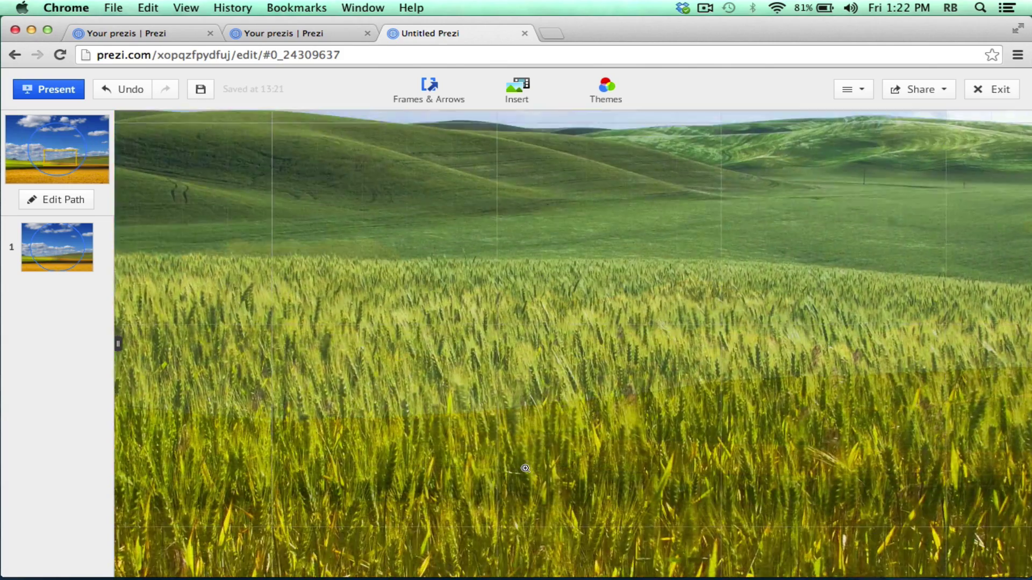
scroll(525, 468, up, 3)
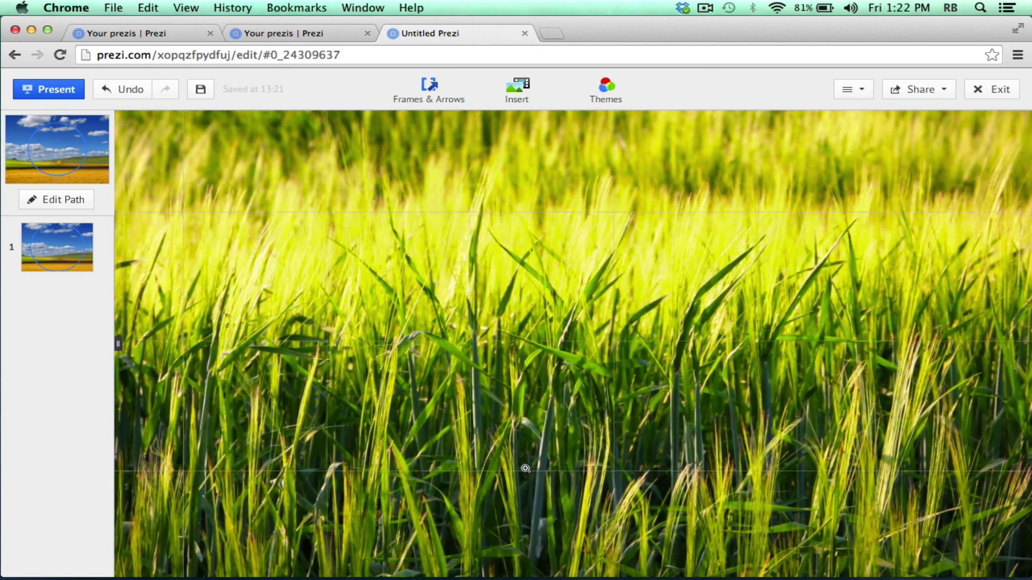
scroll(526, 469, down, 3)
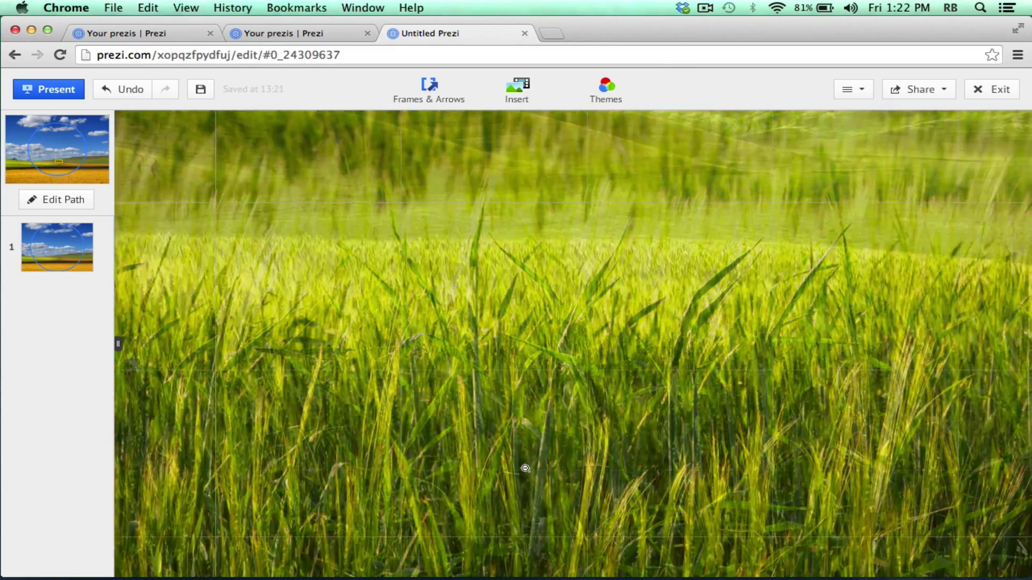
scroll(525, 468, down, 4)
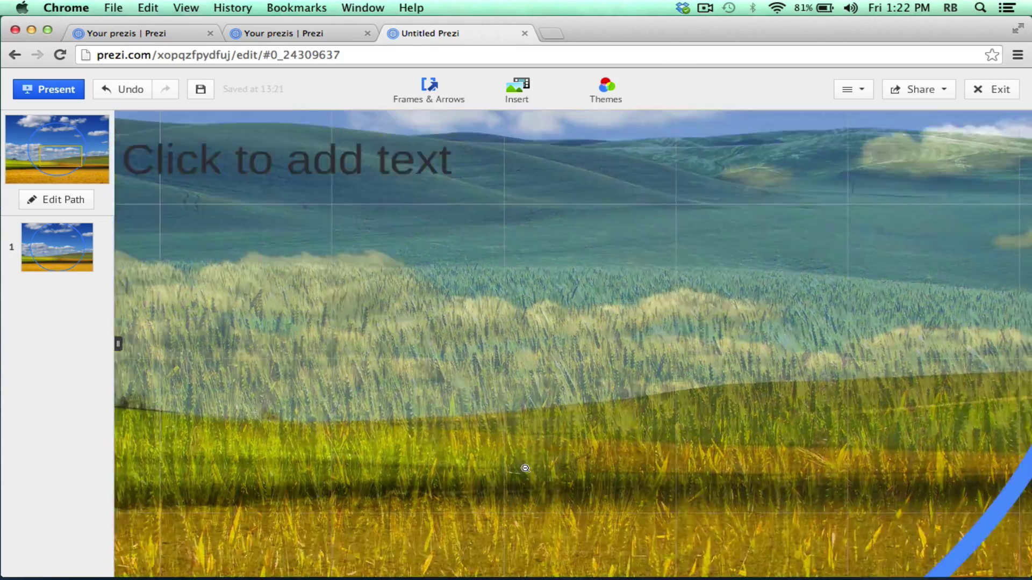
scroll(525, 468, down, 3)
scroll(525, 469, up, 2)
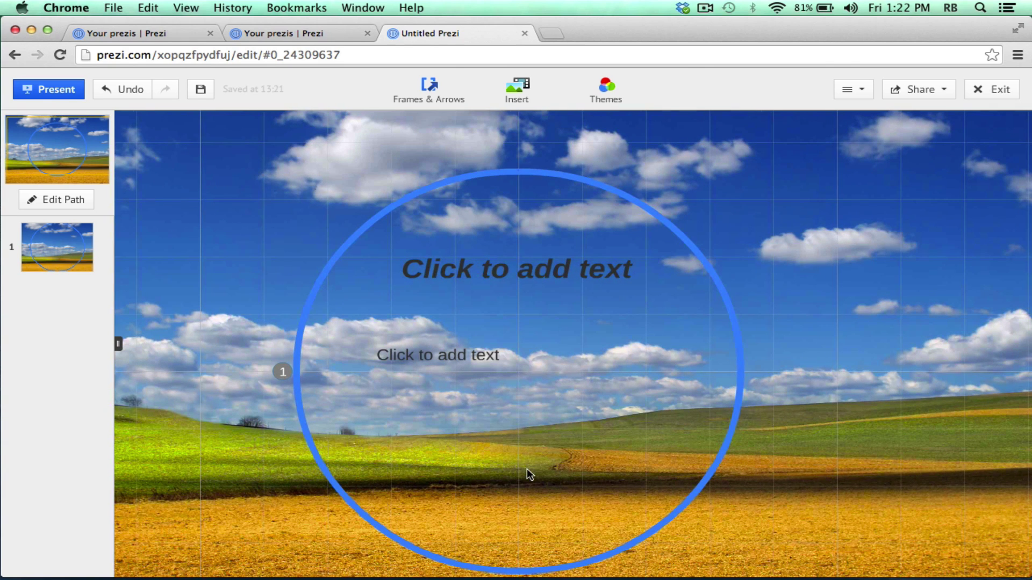
scroll(527, 469, up, 3)
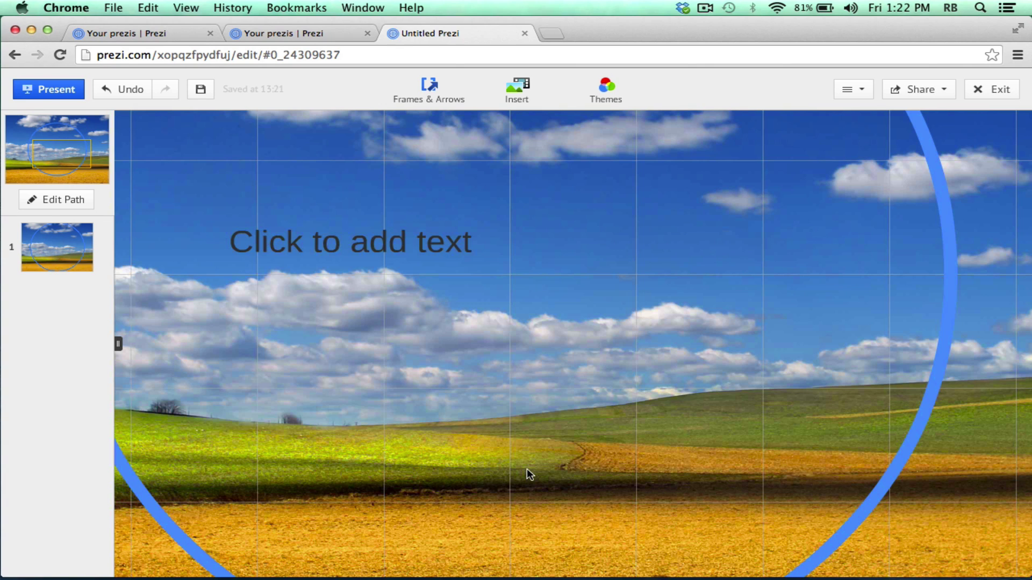
- Draw a second circle frame over the wheat field
click(424, 99)
click(416, 145)
drag(270, 296, 767, 578)
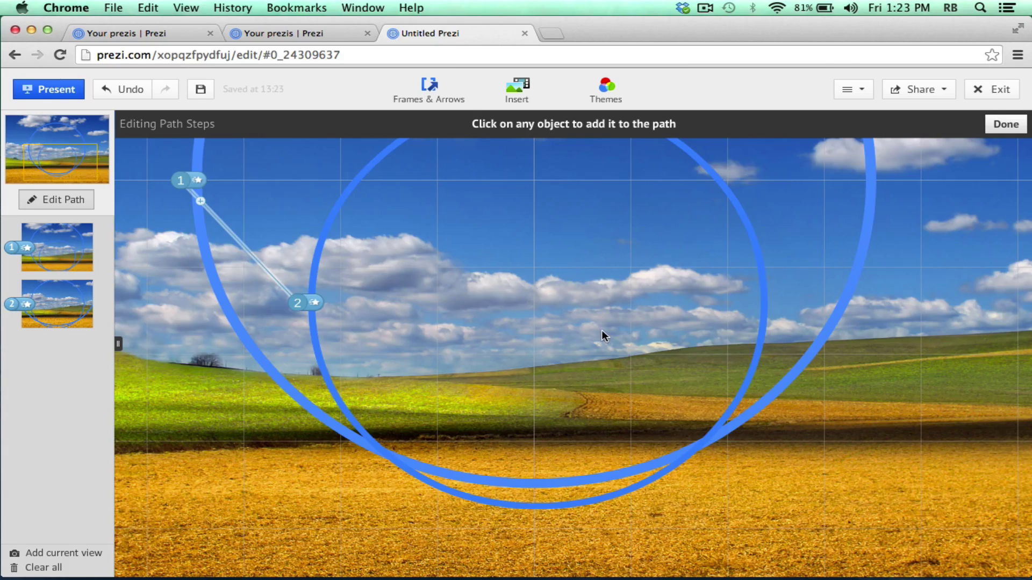
- Zoom in and draw an invisible frame on the wheat field
scroll(601, 330, up, 5)
scroll(601, 330, up, 2)
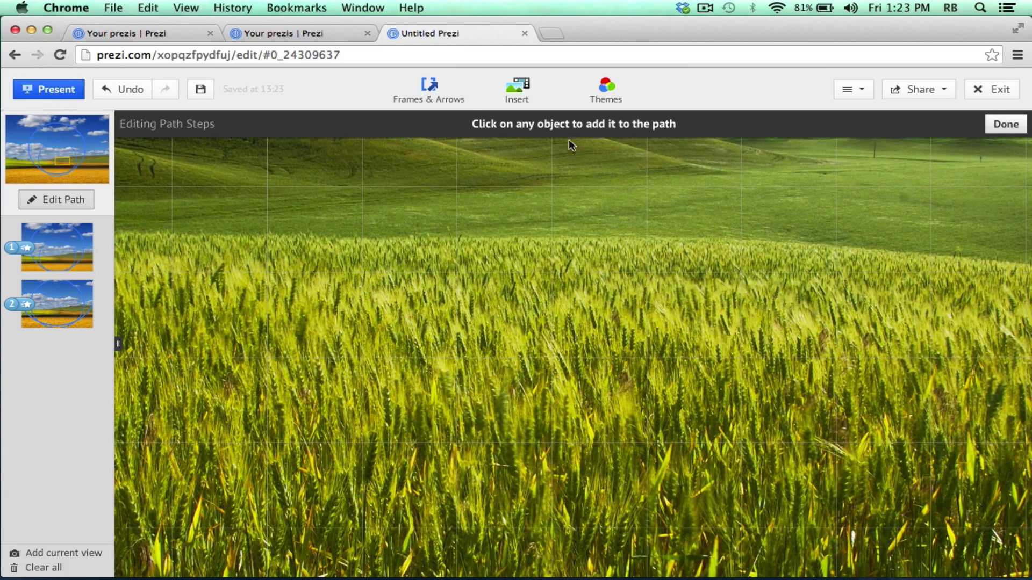
click(429, 86)
click(462, 180)
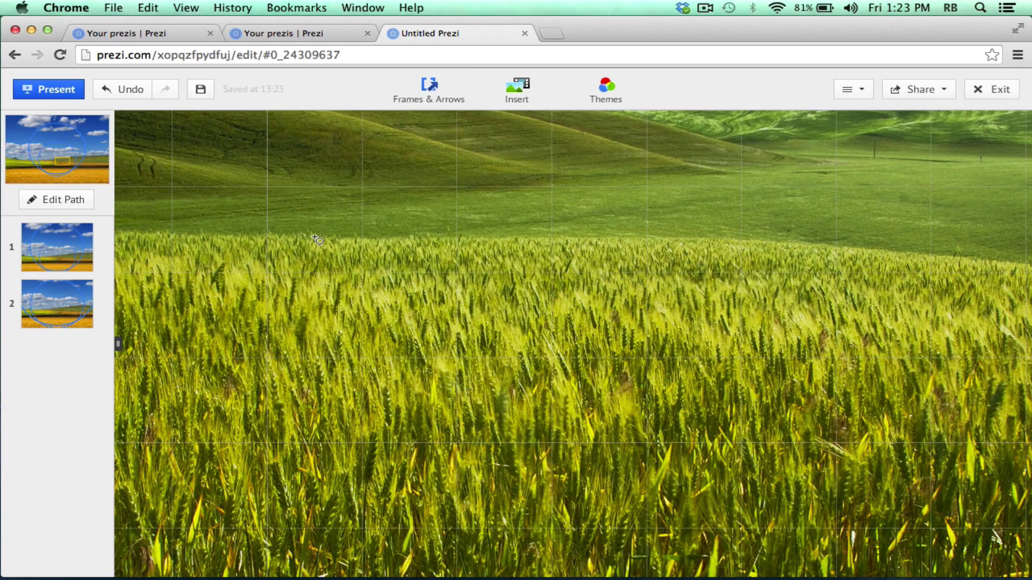
drag(317, 239, 680, 509)
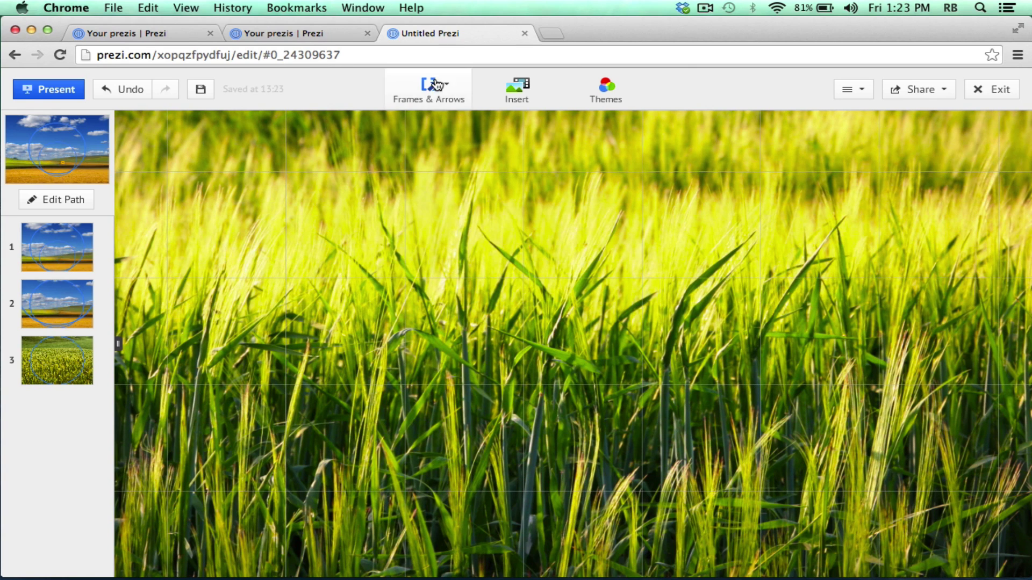
- Draw a circle frame over the close-up wheat stalks
click(436, 84)
click(416, 145)
mouse_move(383, 187)
mouse_down()
mouse_move(538, 354)
mouse_move(738, 538)
mouse_up()
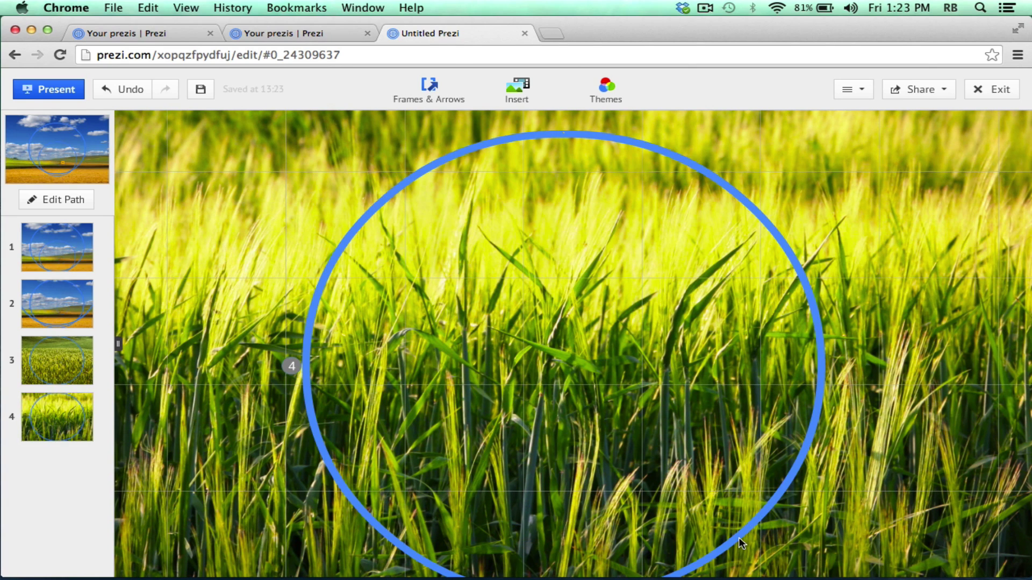
- Return to path step 1 and present fullscreen with F5, allowing keyboard controls
click(63, 269)
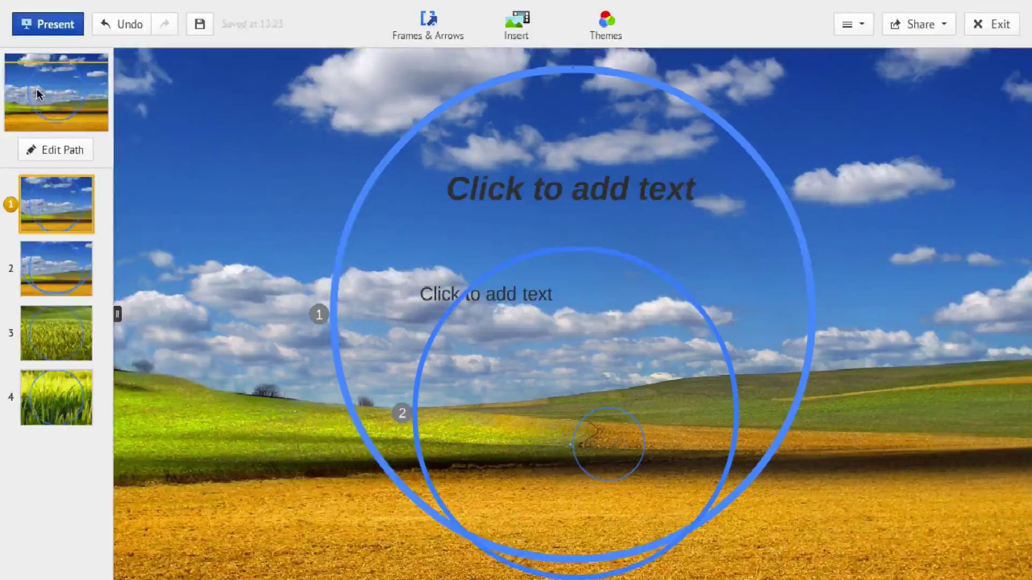
key(F5)
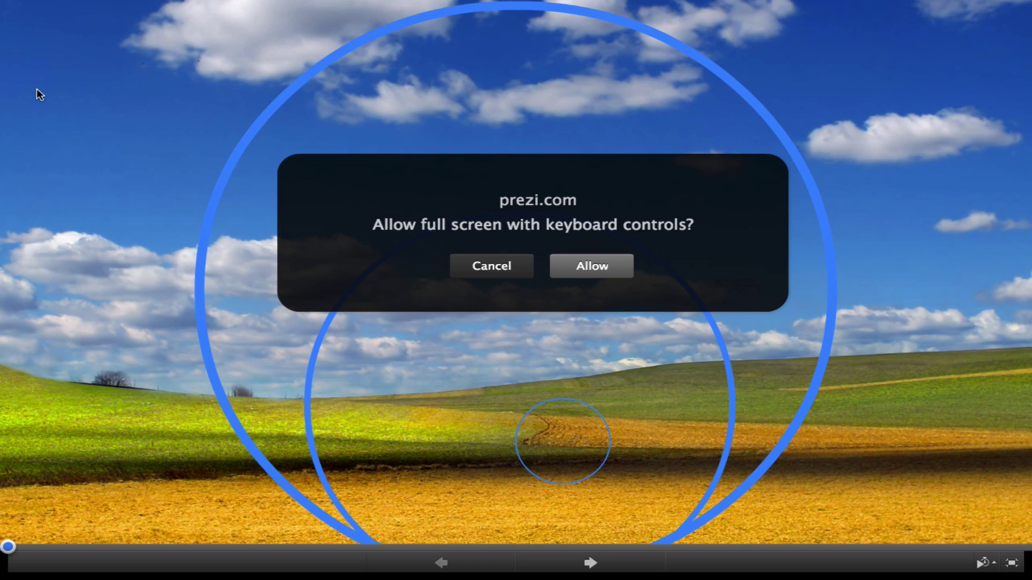
click(570, 253)
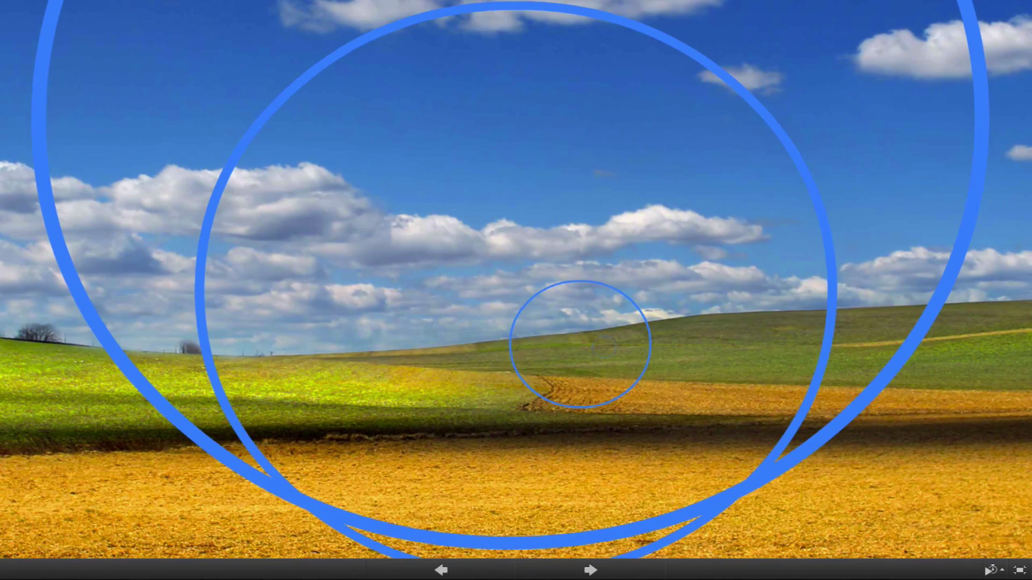